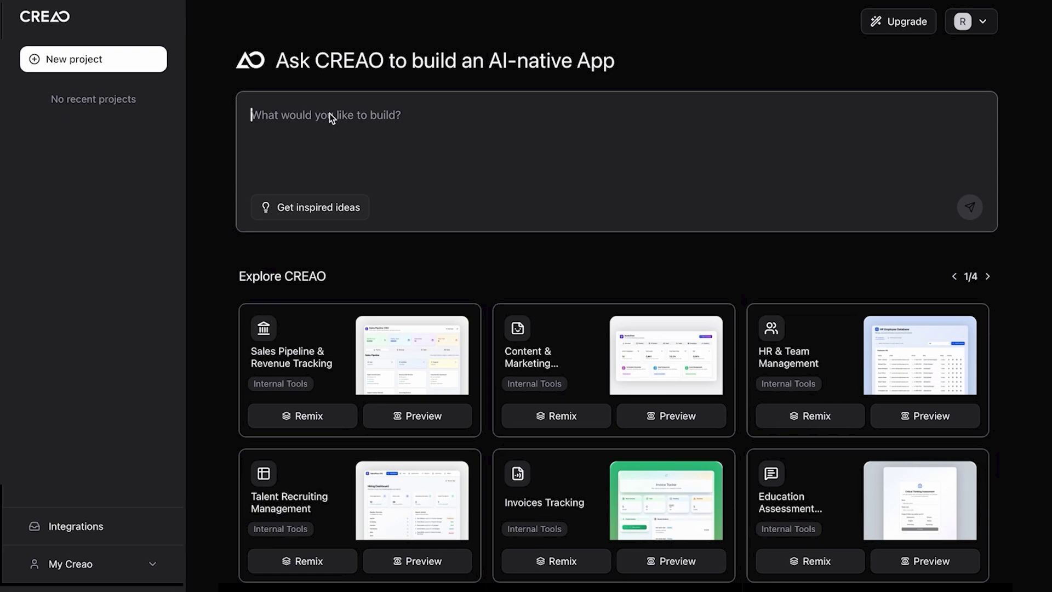
Step: Paste the full IdeaBoard idea-sharing SaaS app description into the build prompt
key("ctrl+v")
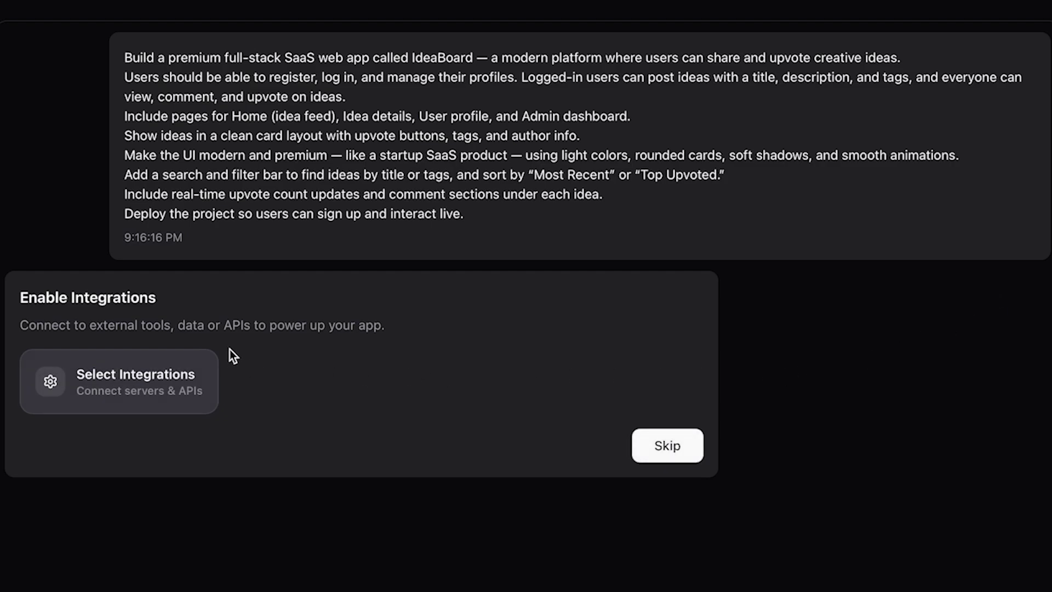
Step: Look through the available integrations, then skip them all so the app builds with none
left_click(137, 377)
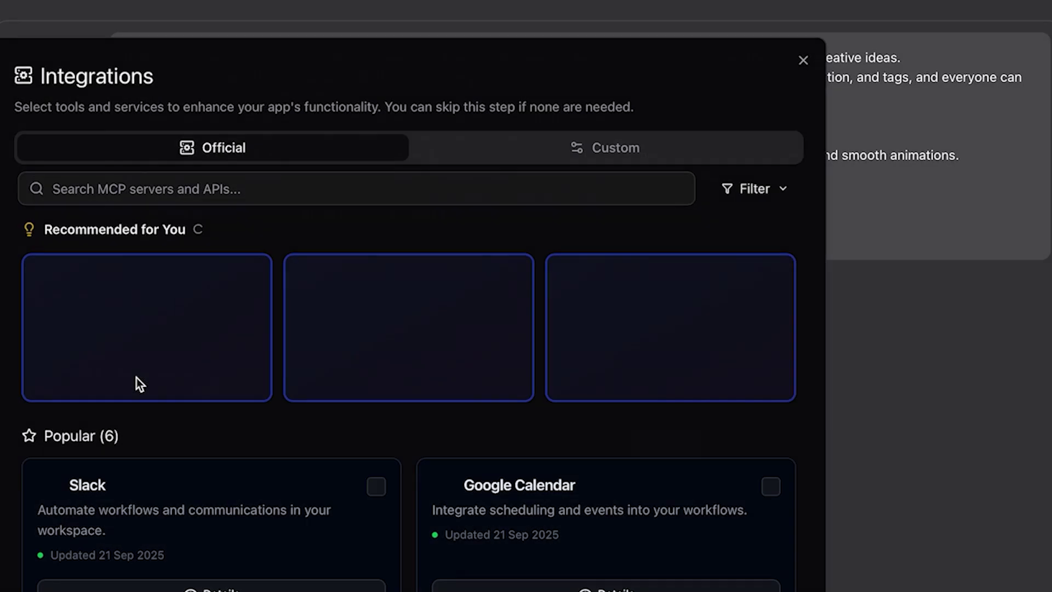
scroll(188, 411, "down", 4)
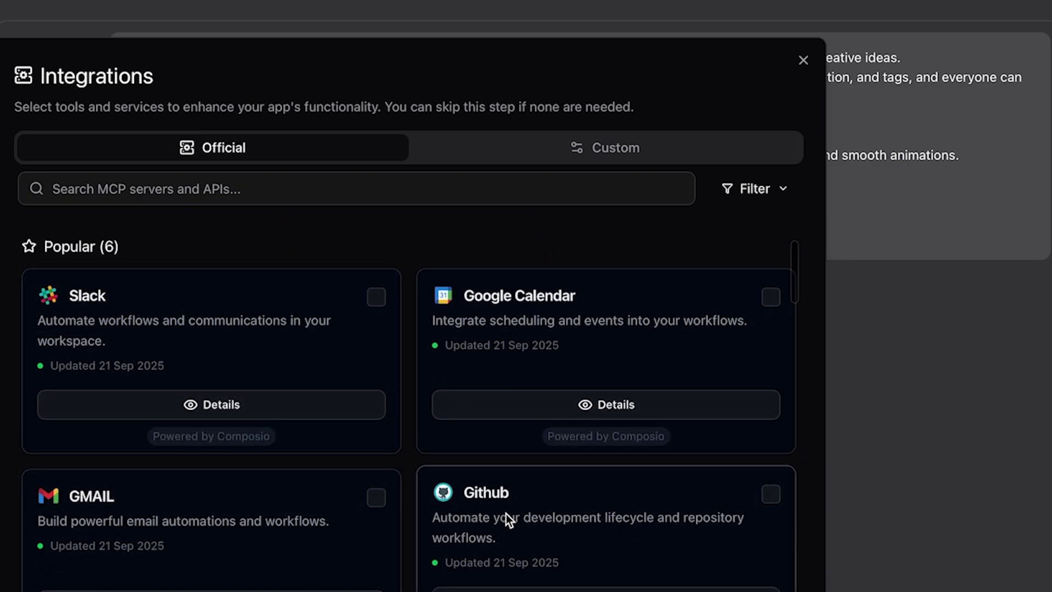
scroll(506, 514, "down", 3)
scroll(506, 514, "down", 10)
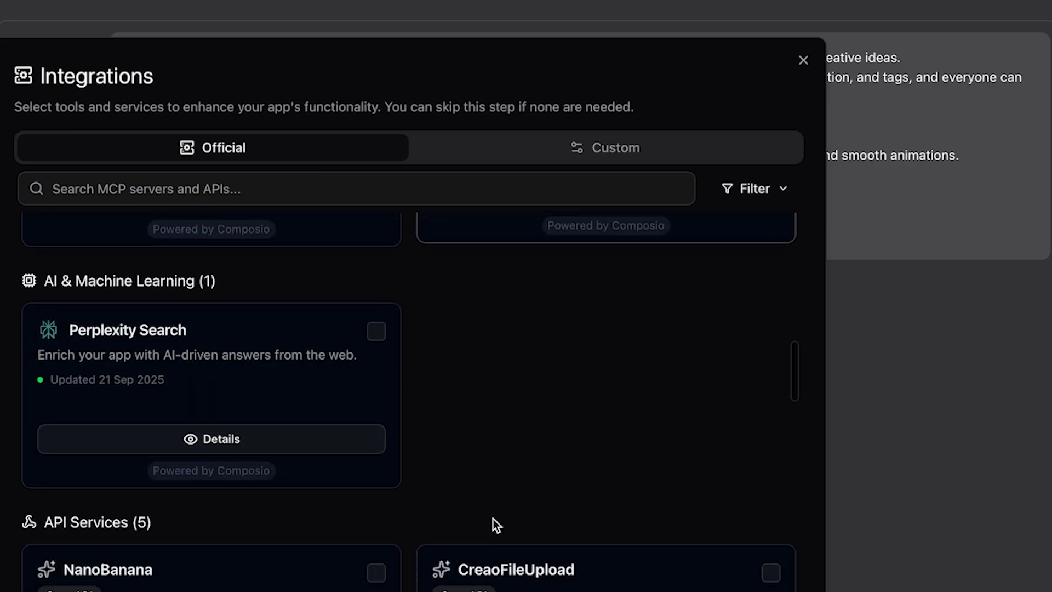
scroll(493, 519, "down", 10)
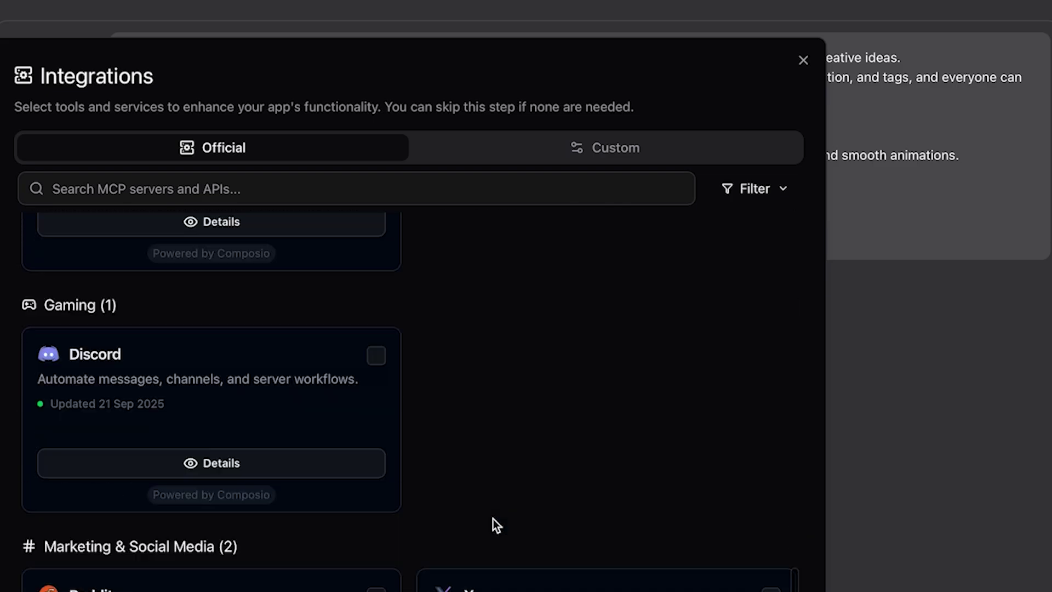
key("Escape")
left_click(732, 331)
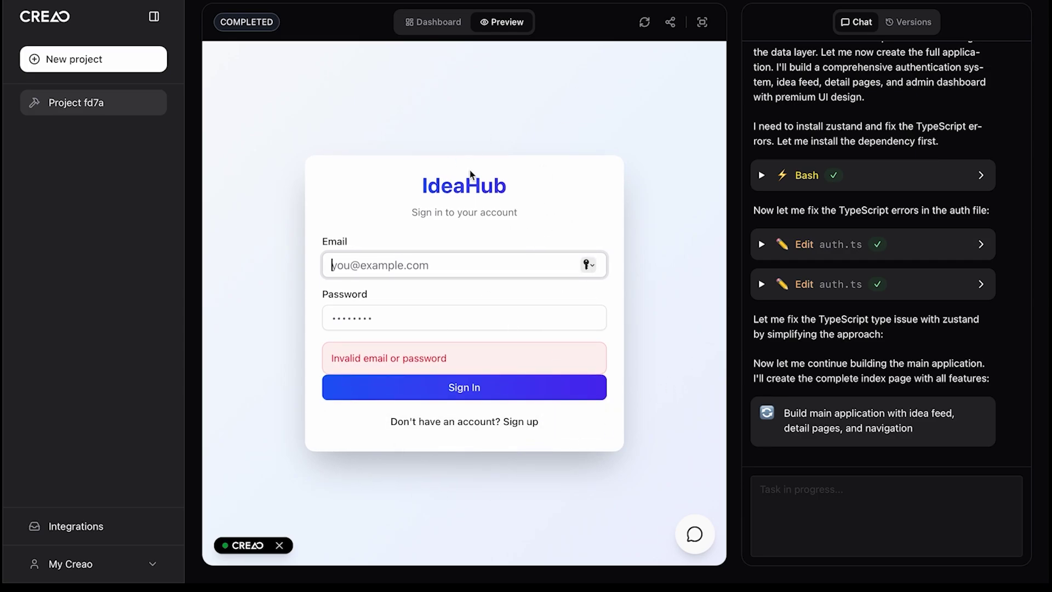
Step: Sign up a new IdeaHub account in the preview and view its profile showing My Ideas (0)
left_click(476, 349)
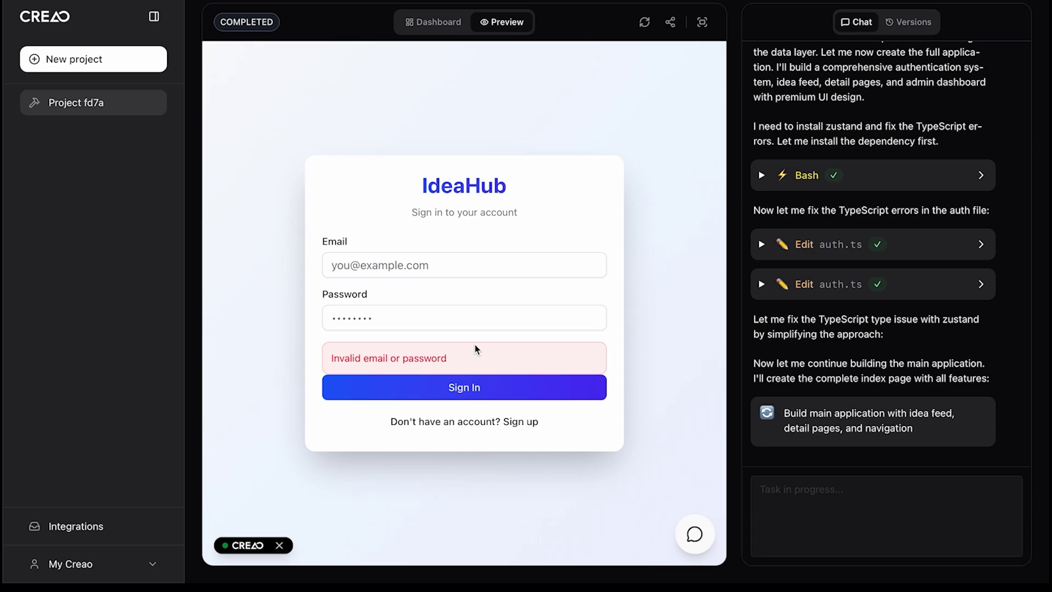
left_click(524, 423)
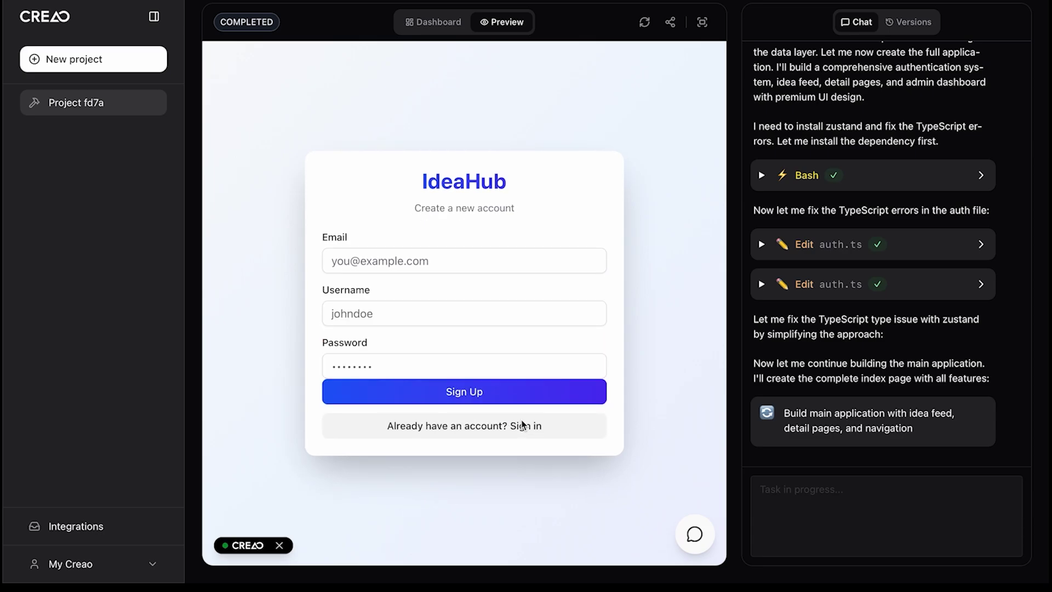
left_click(389, 260)
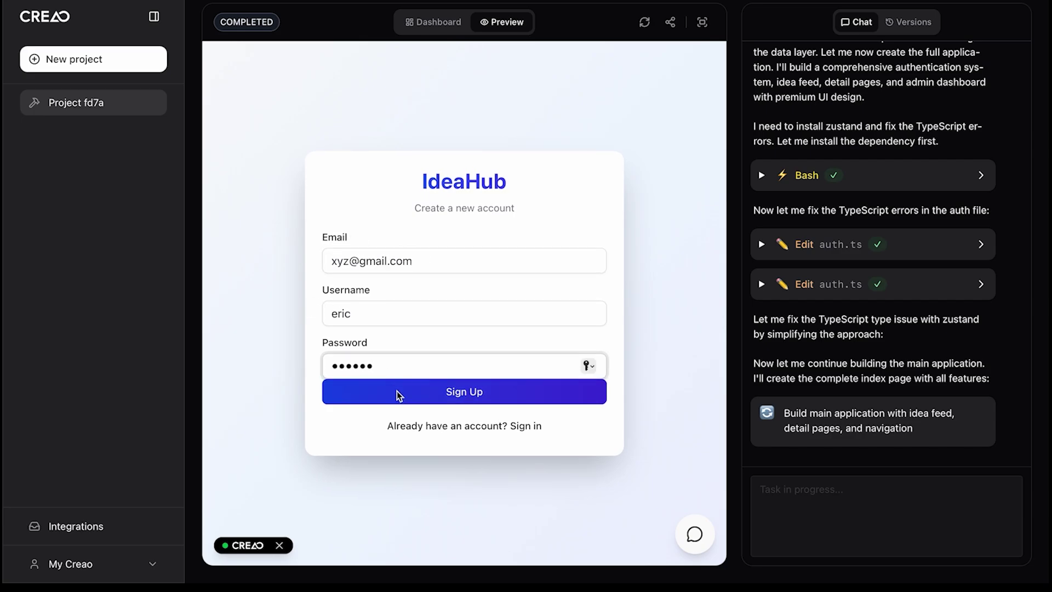
left_click(399, 393)
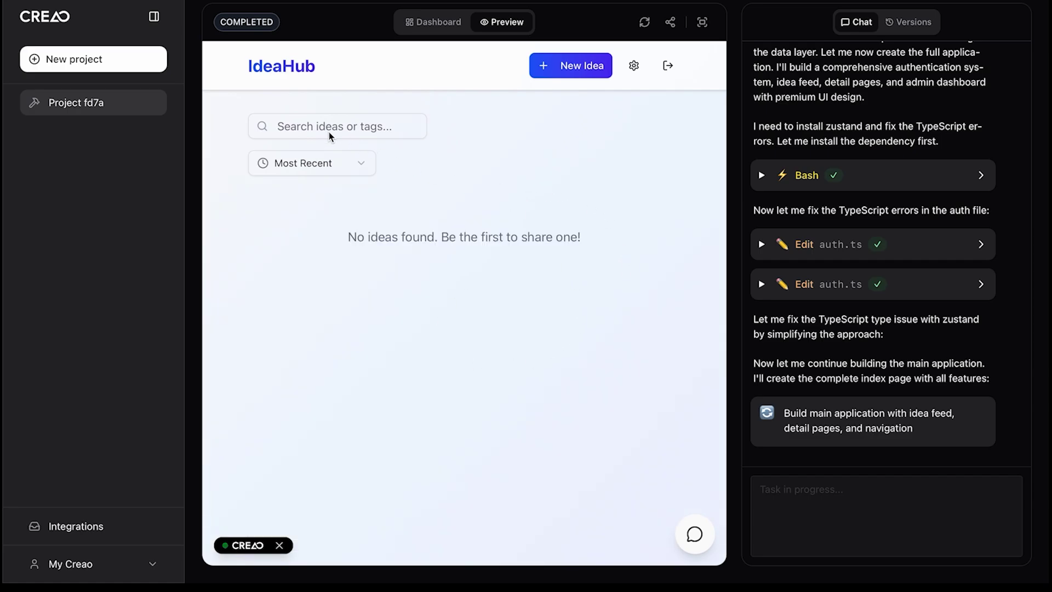
left_click(636, 67)
scroll(332, 326, "down", 2)
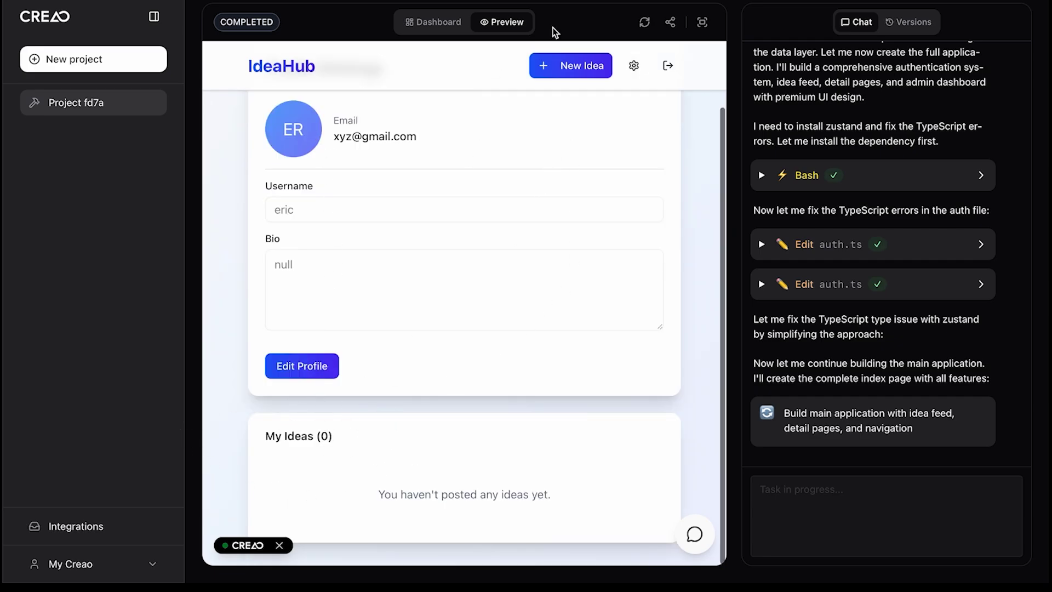
Step: Publish the 'AI- powered resume builder' idea with a pasted description and tags AI, Resume, Tech
left_click(584, 67)
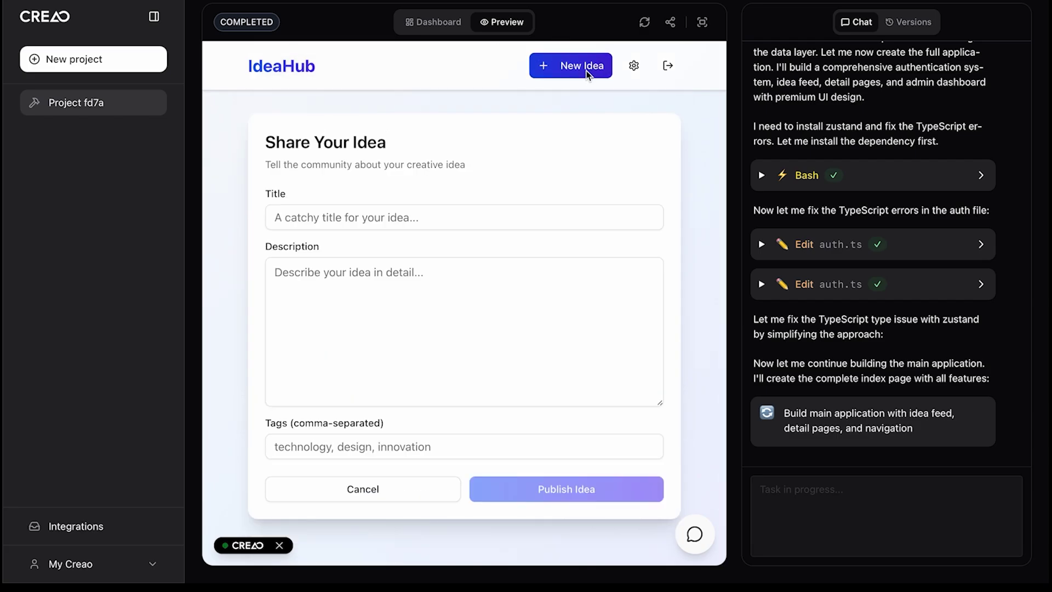
type("AI- powered resume builder")
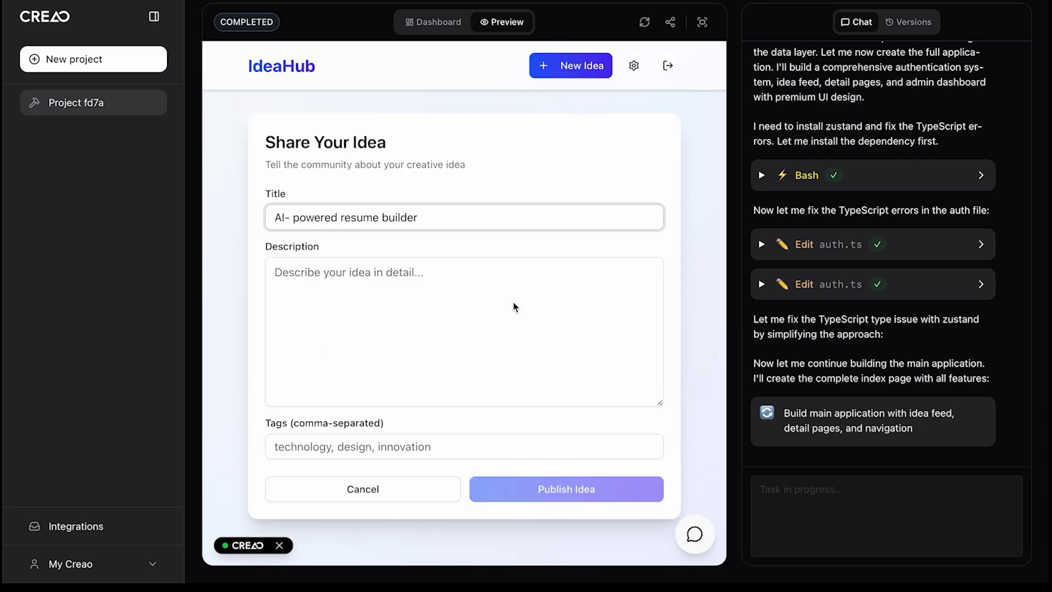
left_click(512, 300)
type("A web app that uses AI to automatically design and write professional resumes based on your job role and experience. Users can choose templates, customize sections, and download instantly.")
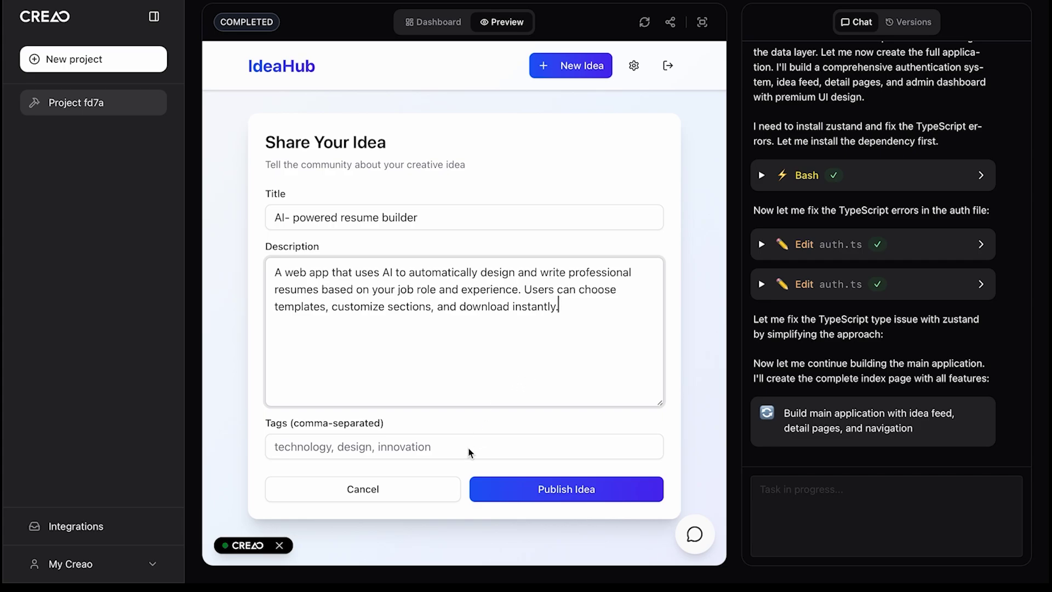
left_click(468, 449)
type("AI, Resume, Tech")
left_click(544, 496)
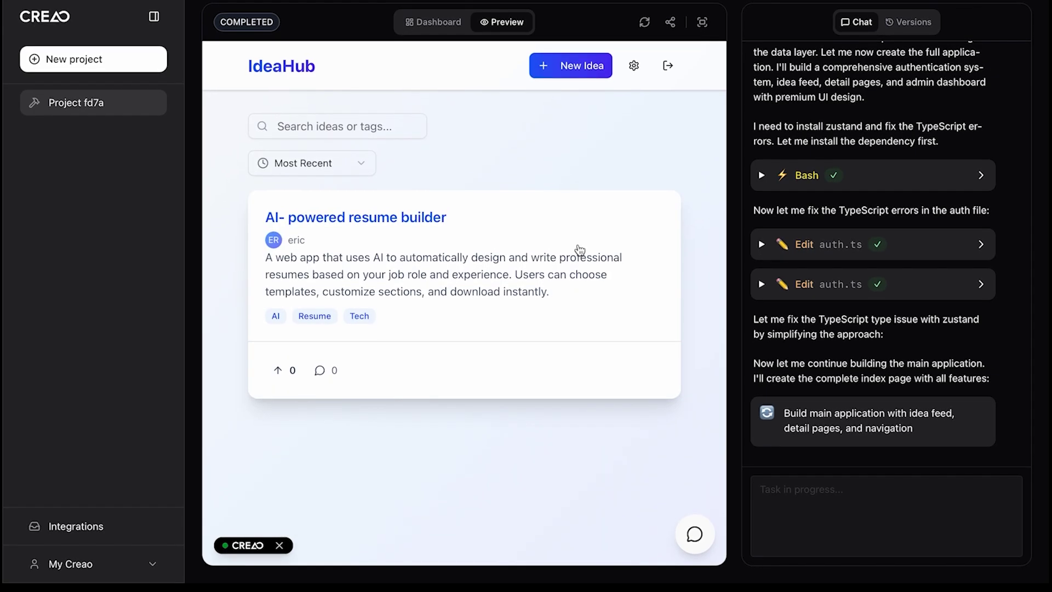
Step: Publish the 'Smart shop list assistant' and 'Study streak' ideas
left_click(292, 370)
left_click(566, 66)
type("Smart")
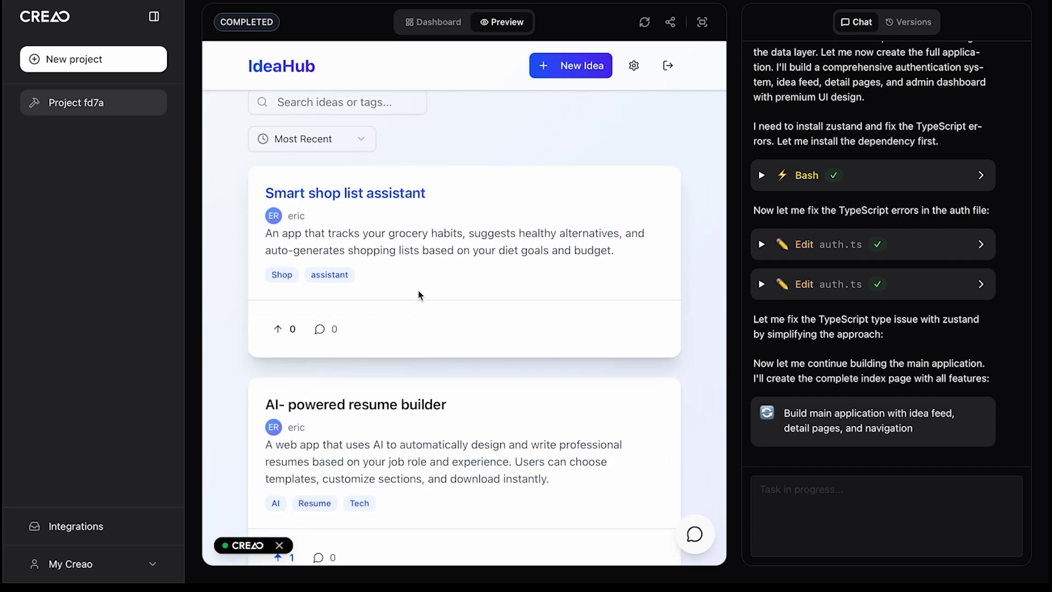
scroll(419, 294, "down", 1)
scroll(418, 295, "up", 1)
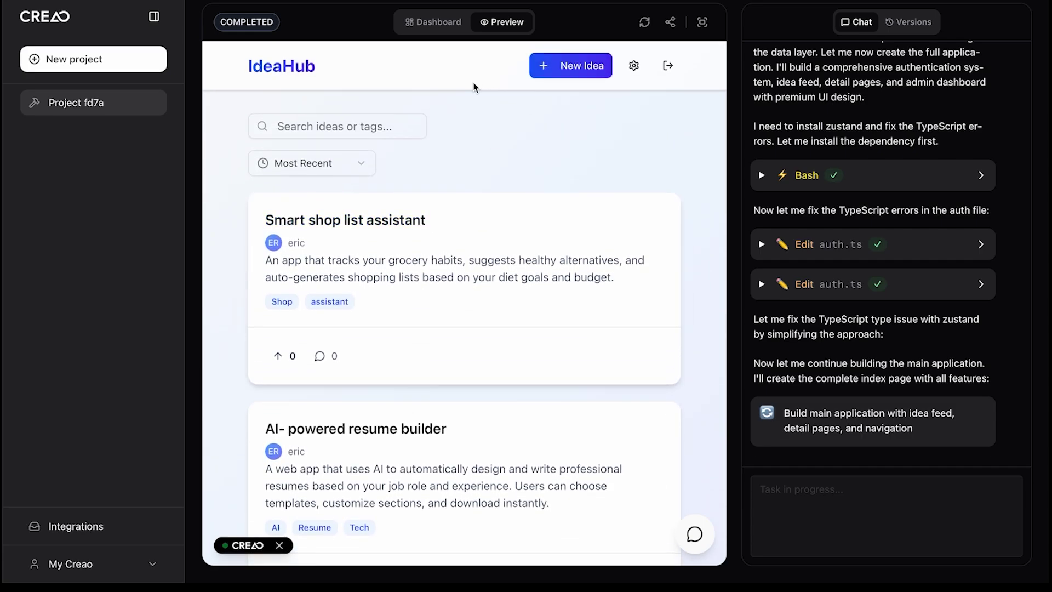
left_click(552, 70)
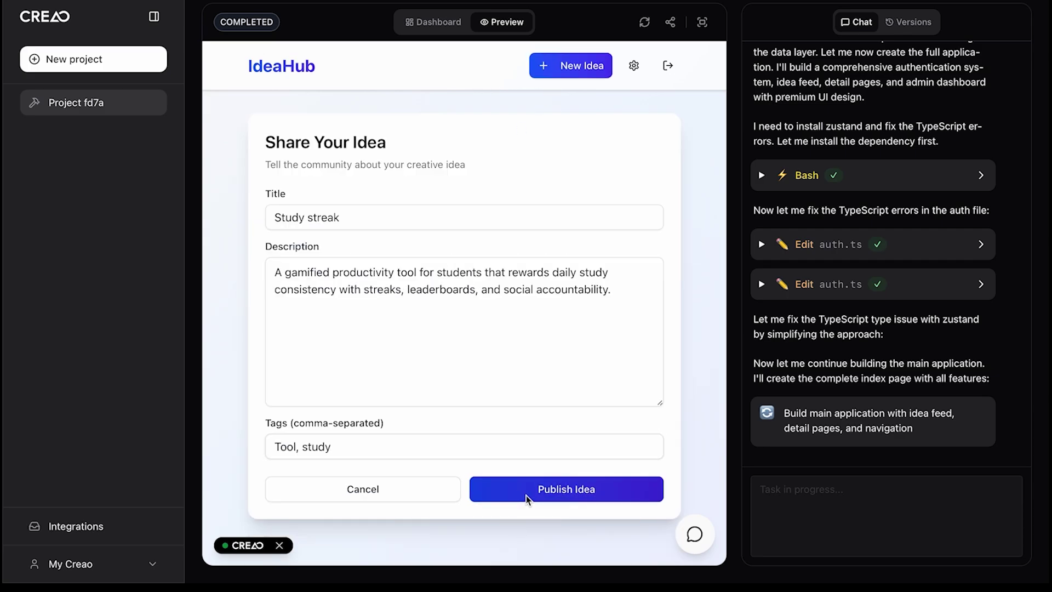
left_click(526, 493)
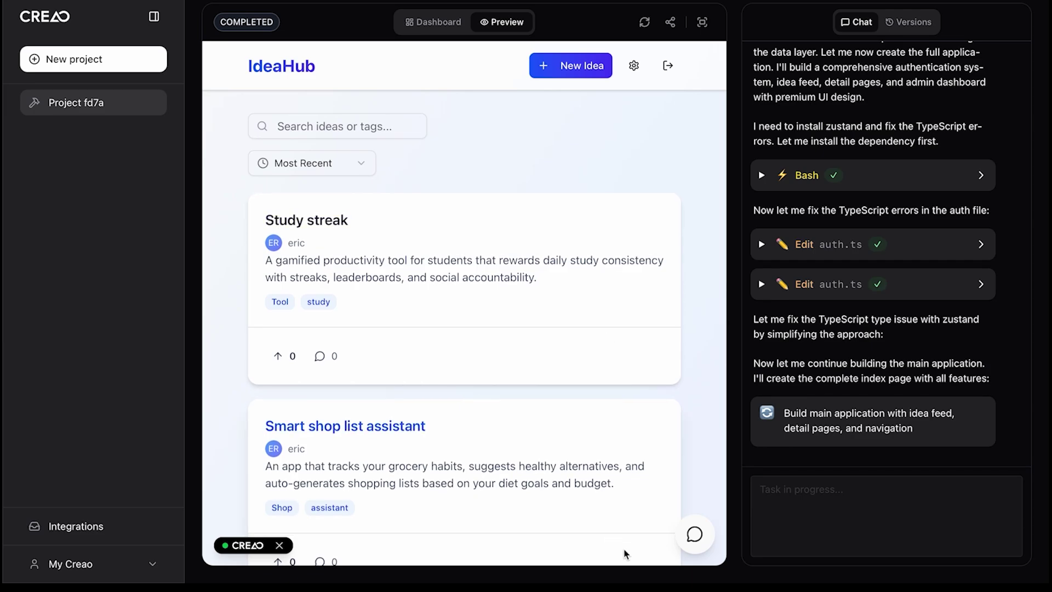
Step: Ask Copilot which idea got the maximum number of upvotes, then scroll back through the feed
left_click(695, 535)
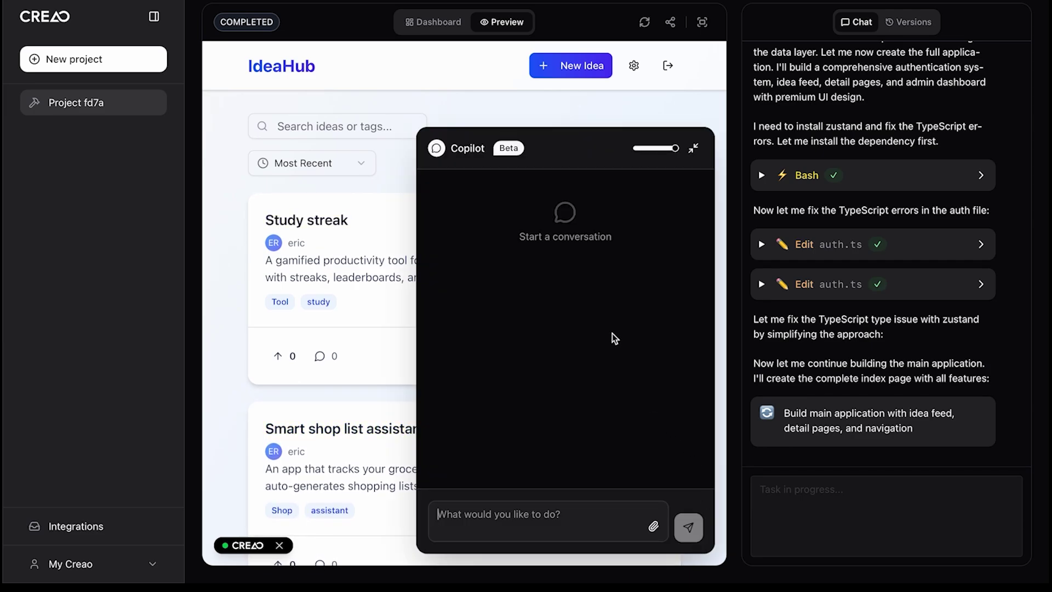
type("Which idea got maximum no. of upvotes?")
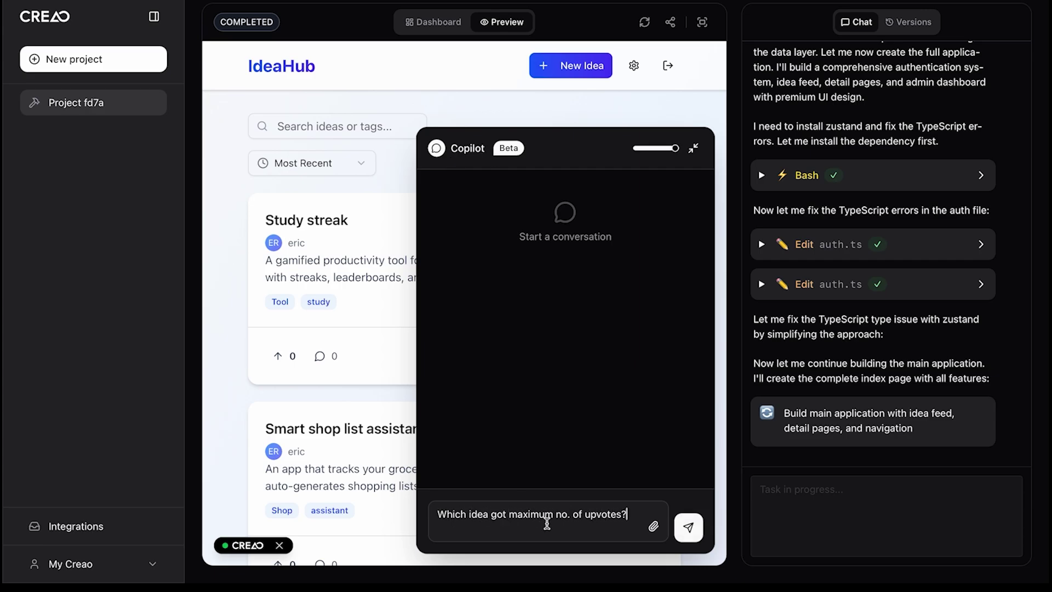
left_click(688, 527)
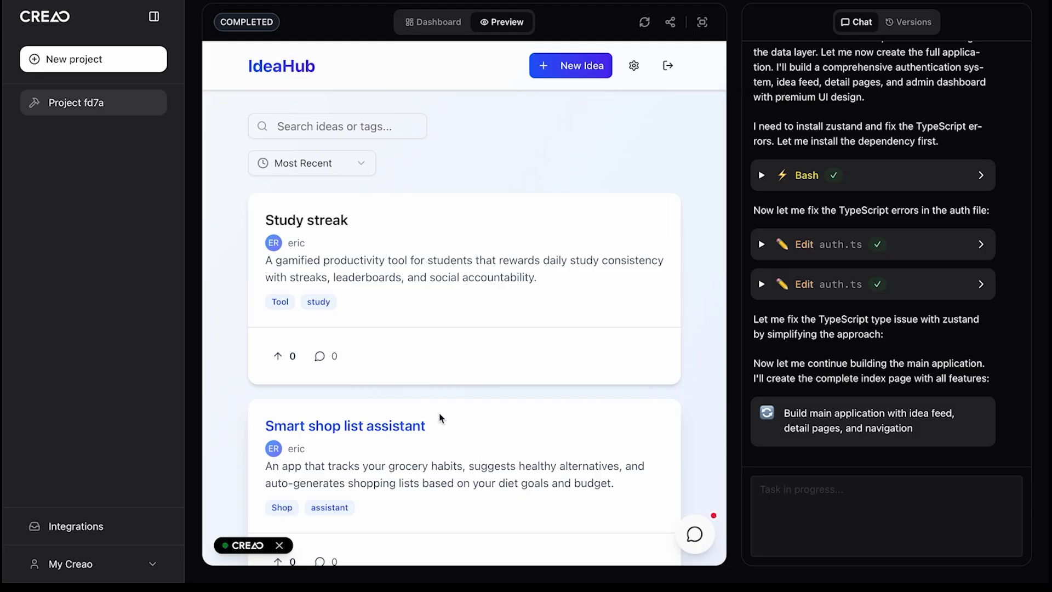
scroll(425, 408, "down", 2)
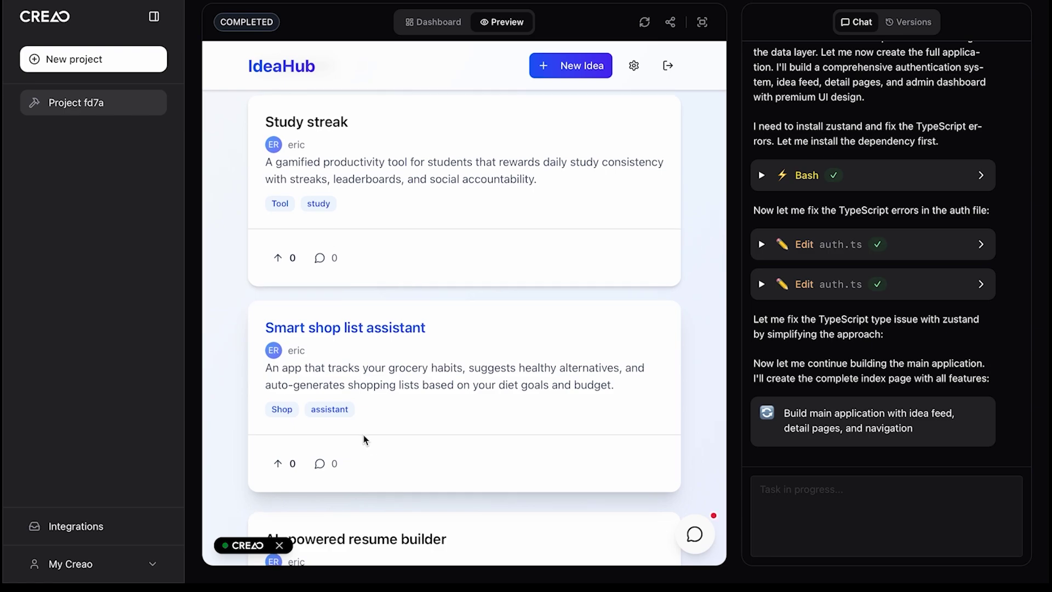
scroll(362, 436, "down", 3)
scroll(365, 439, "up", 6)
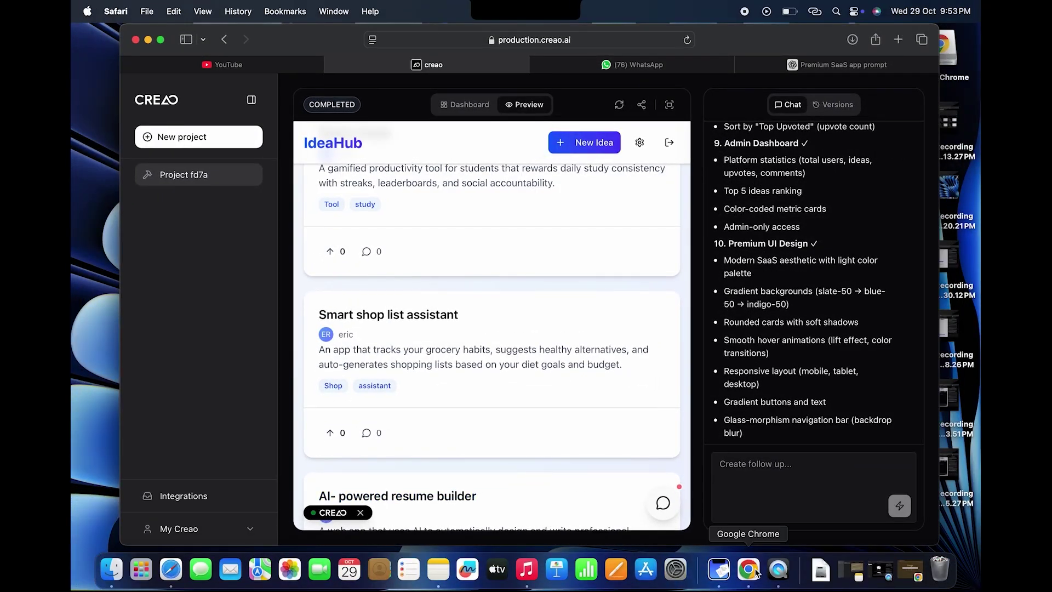
Step: Load creao.ai in Chrome and log in to open the CREAO app in a new tab
left_click(748, 570)
type("creao")
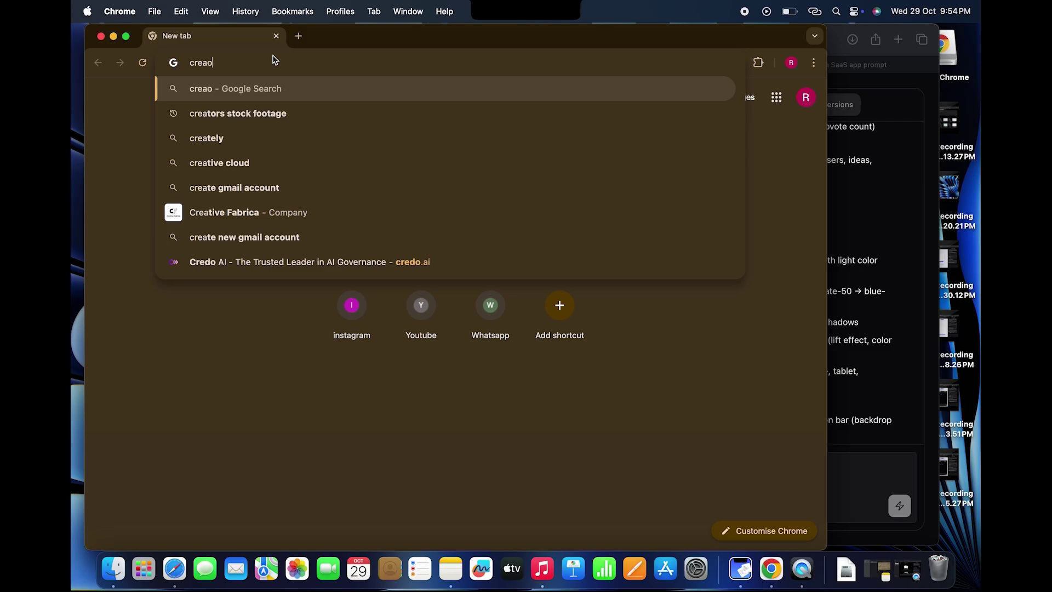
type(".ai")
key("Return")
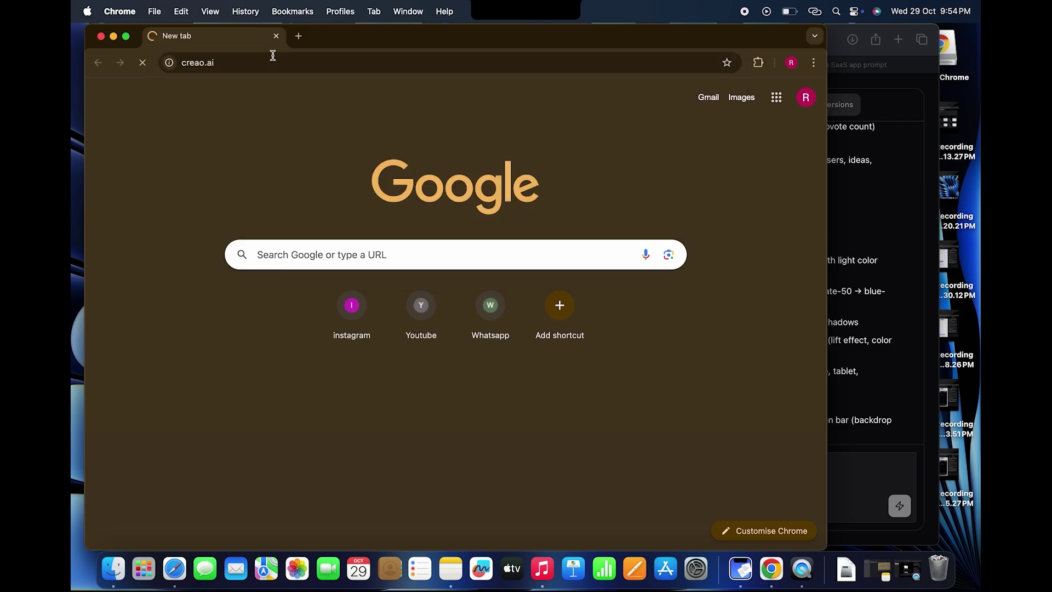
scroll(500, 249, "down", 5)
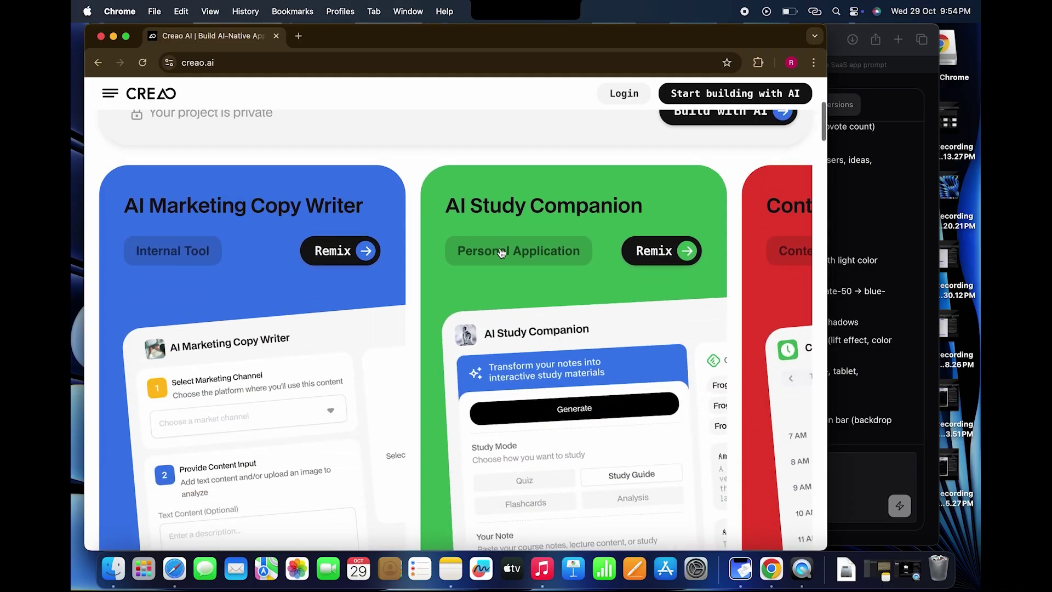
scroll(501, 252, "up", 5)
left_click(498, 244)
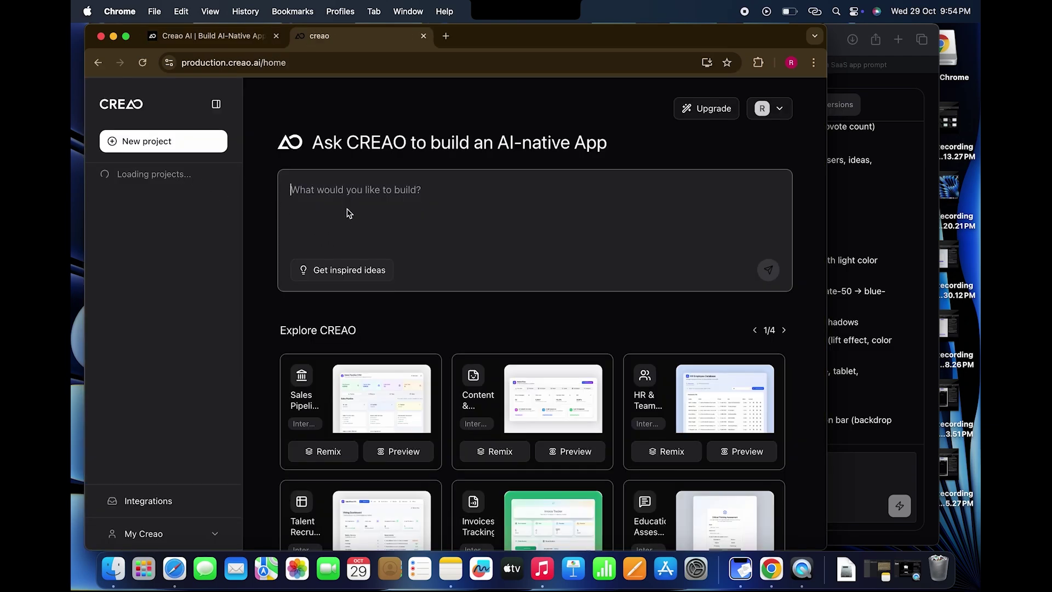
Step: Open Project fd7a, sign in to the IdeaHub preview, and view the AI- powered resume builder idea
left_click(175, 178)
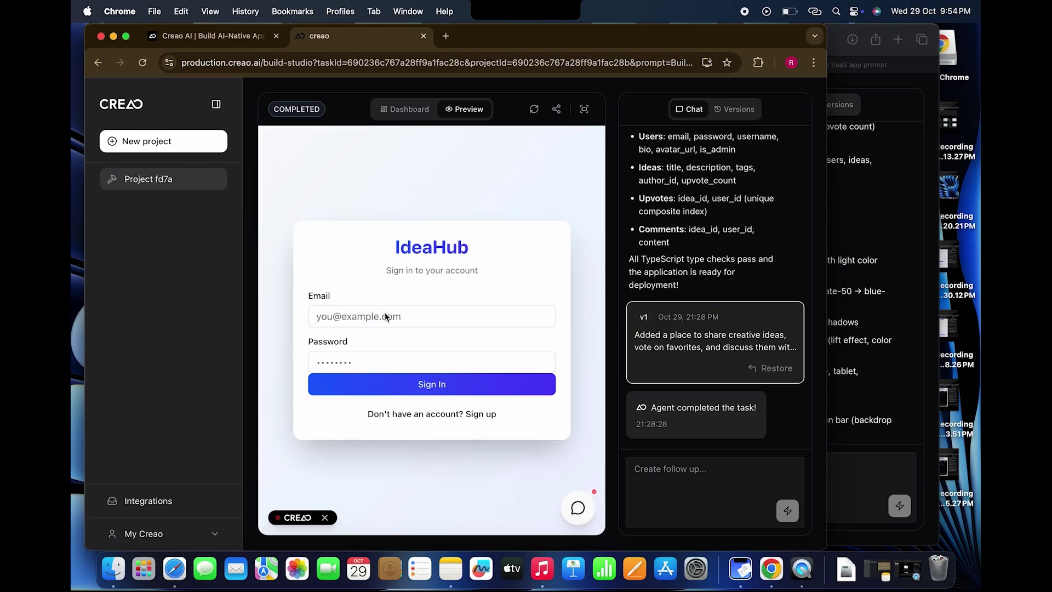
left_click(393, 323)
key("Return")
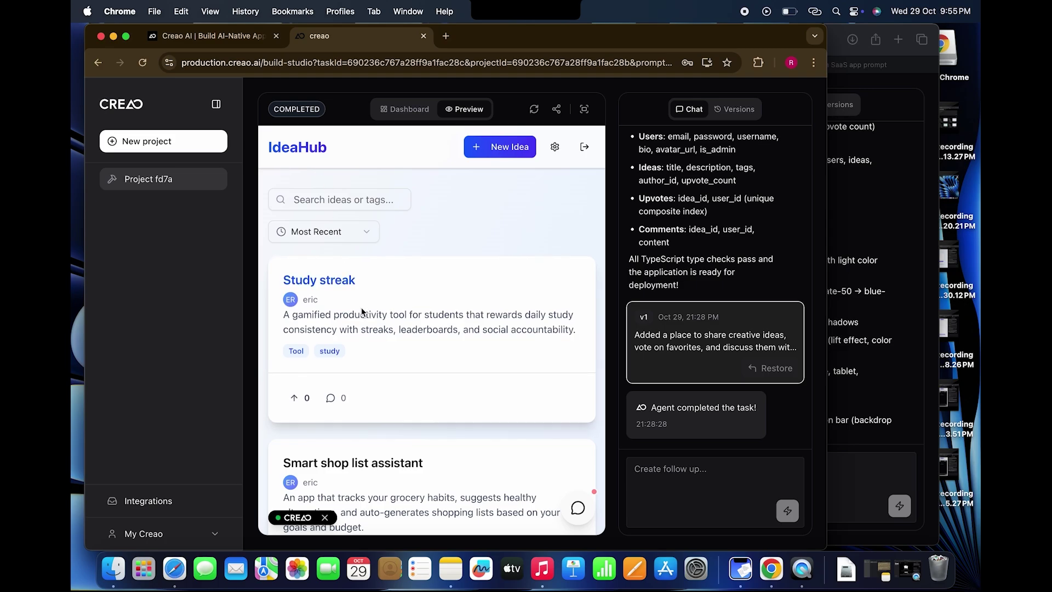
scroll(362, 310, "down", 5)
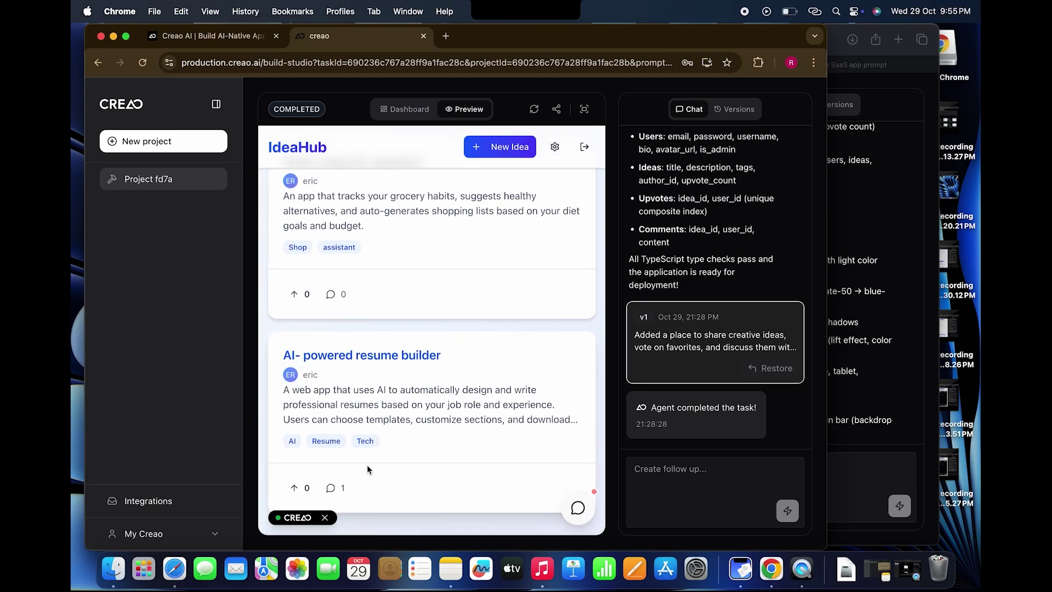
left_click(370, 393)
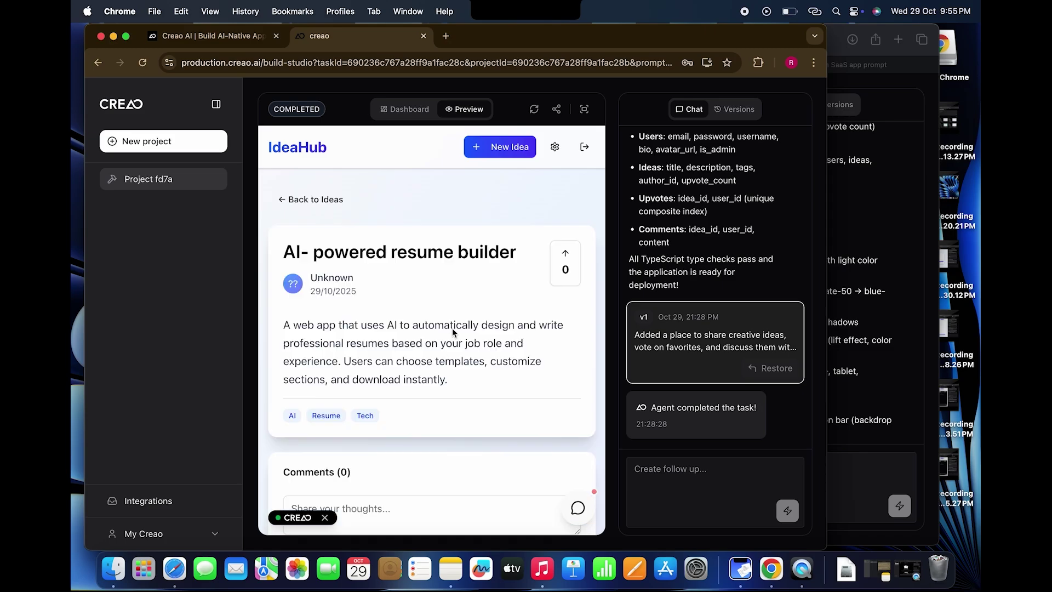
Step: Publish a new Collabhub idea tagged creator and collab
left_click(493, 144)
left_click(390, 282)
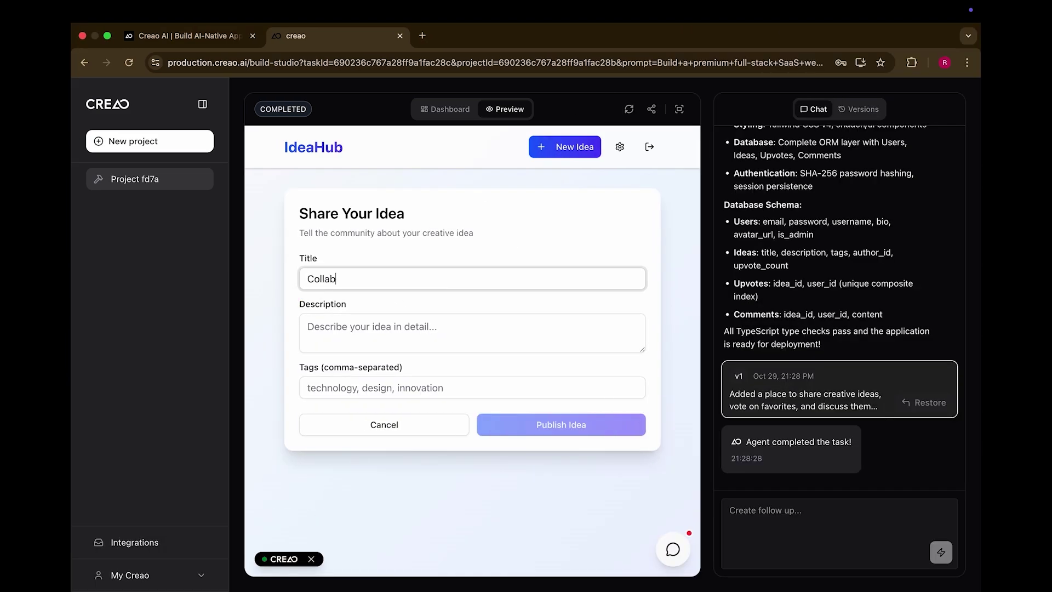
type("reator, collab")
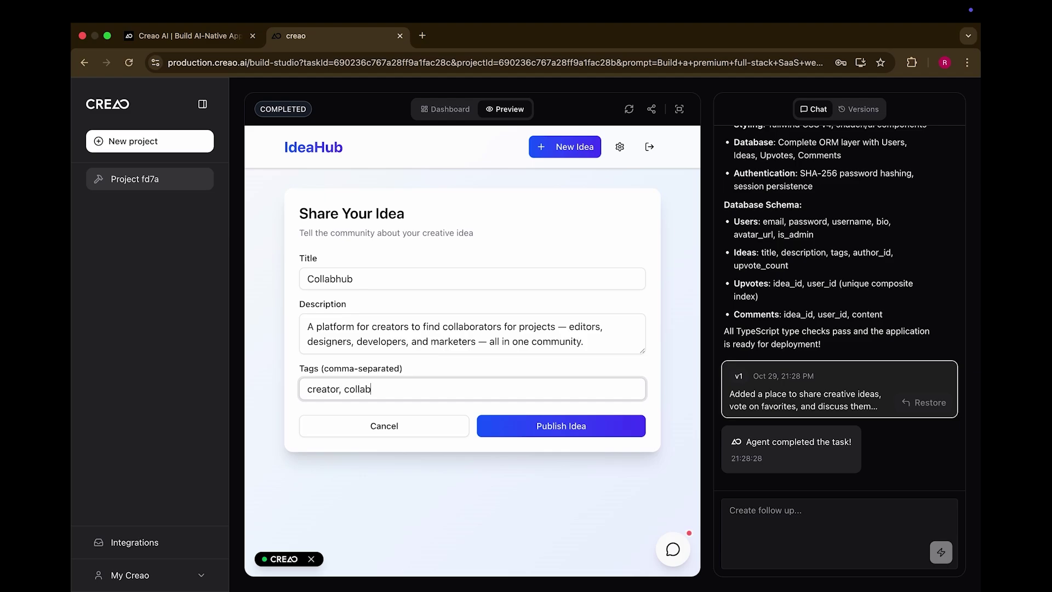
left_click(516, 426)
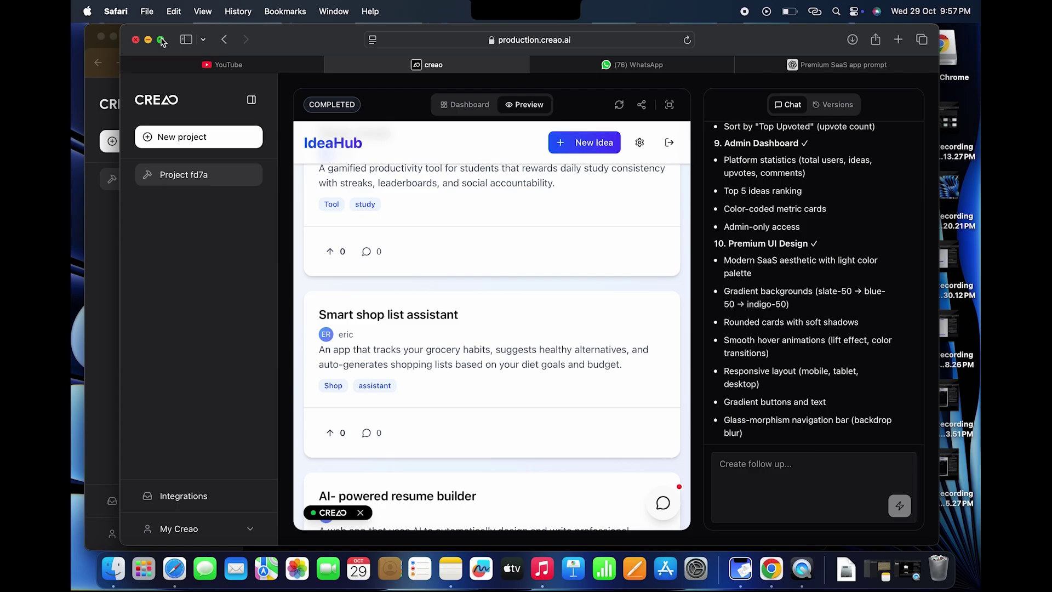
Step: Minimize the other browser window and make the IdeaHub browser window full screen
left_click(162, 42)
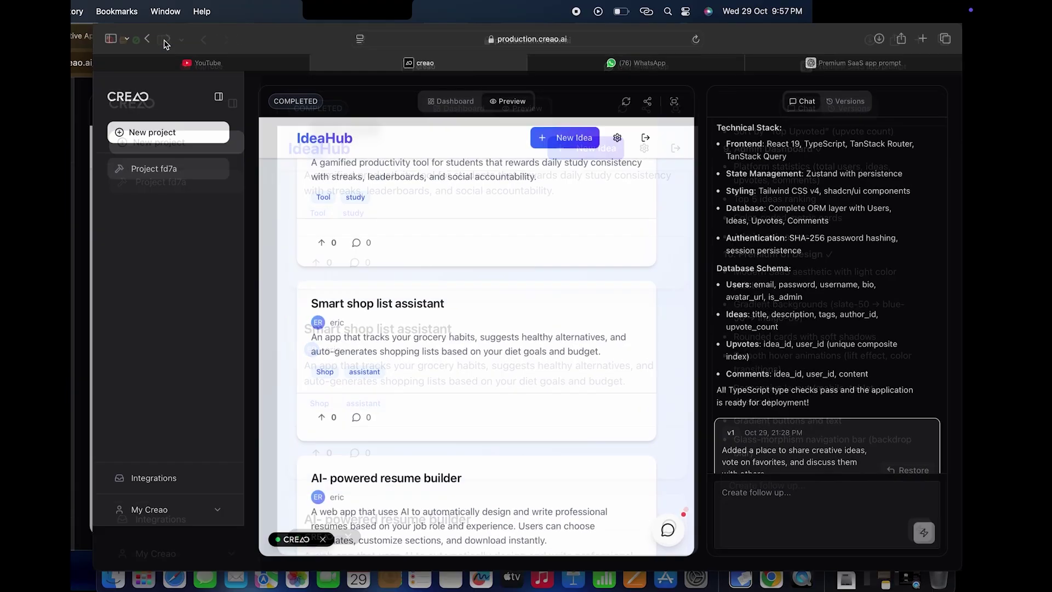
scroll(357, 207, "up", 3)
scroll(438, 237, "down", 5)
scroll(439, 237, "up", 5)
mouse_move(113, 2)
left_click(112, 40)
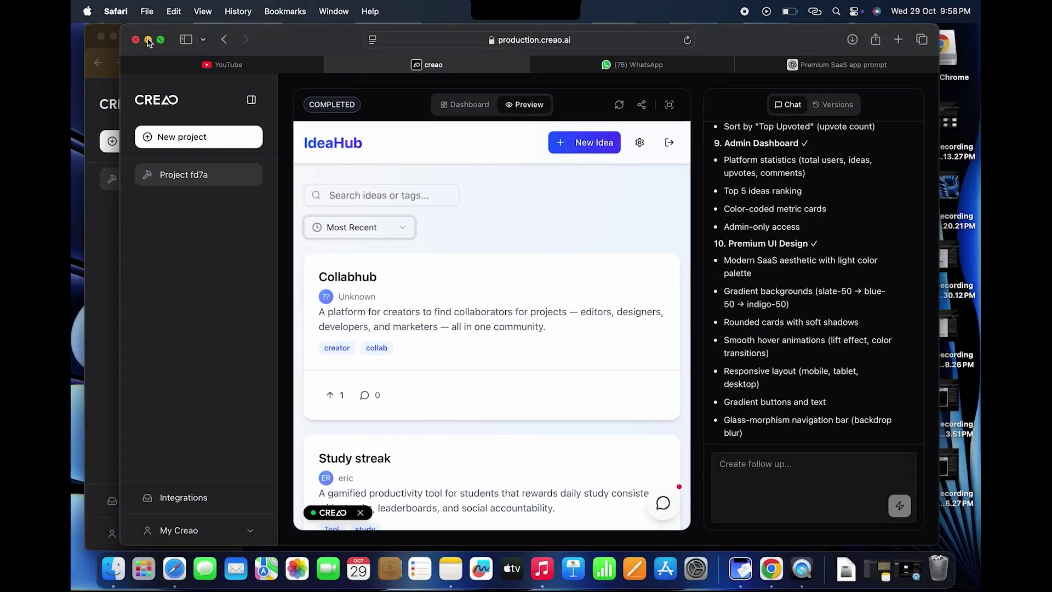
left_click(148, 40)
left_click(126, 36)
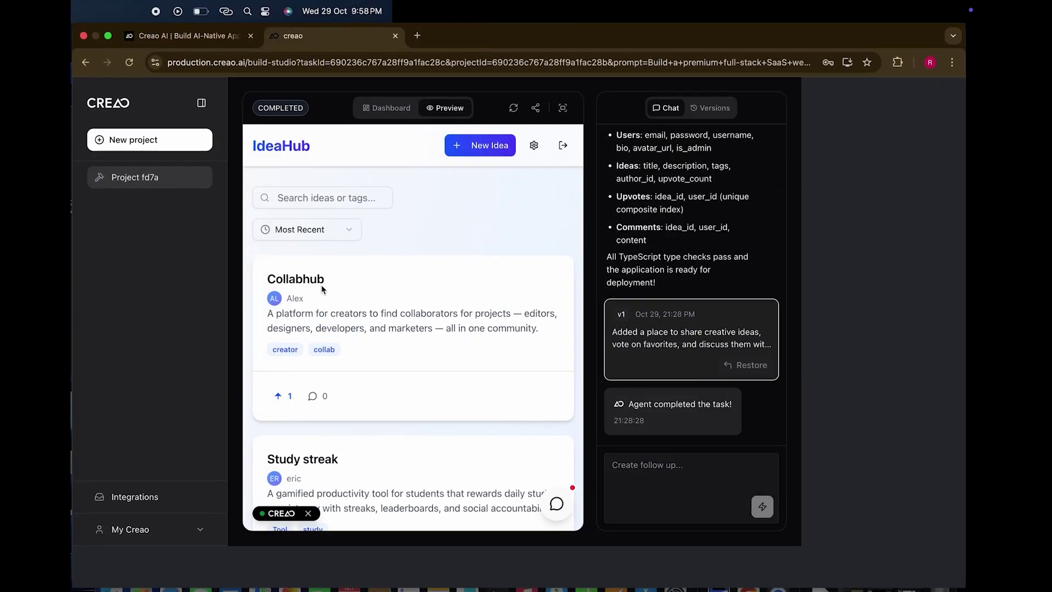
scroll(450, 357, "down", 8)
scroll(450, 358, "up", 8)
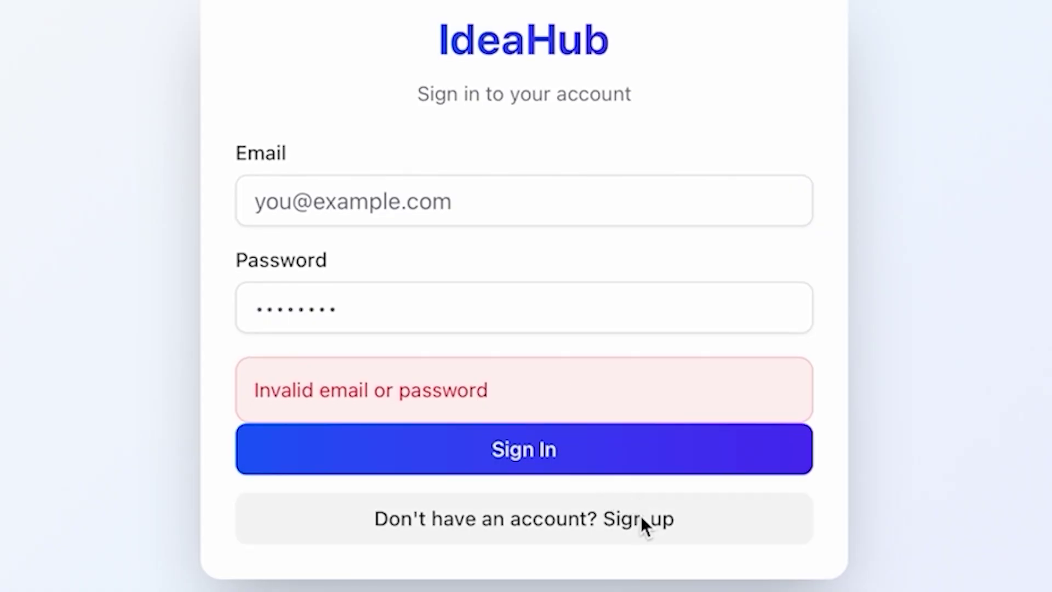
Step: Start creating a second IdeaHub account and send a question to the in-app copilot
left_click(643, 519)
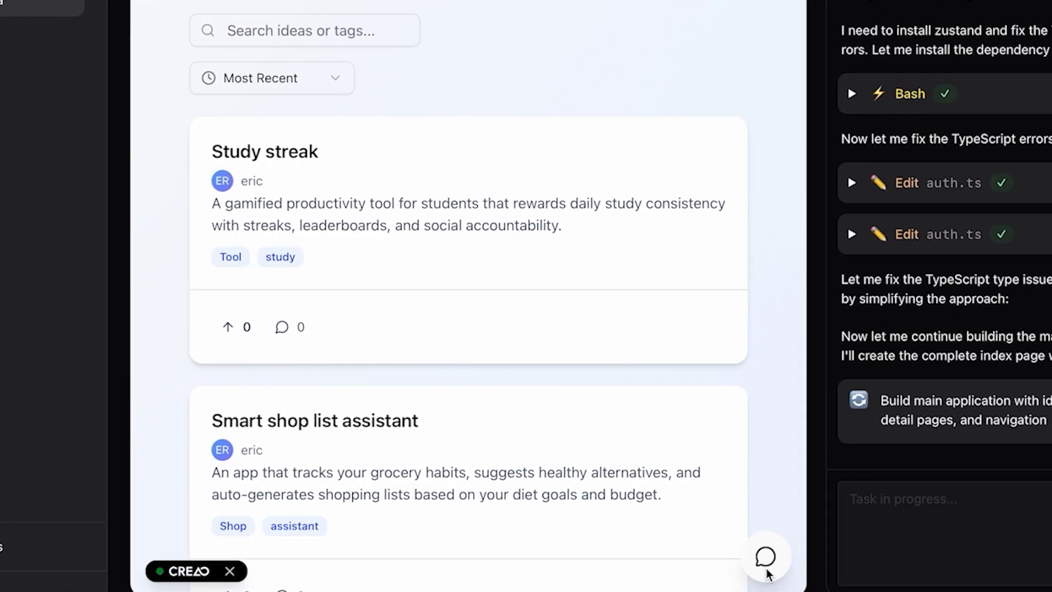
left_click(695, 538)
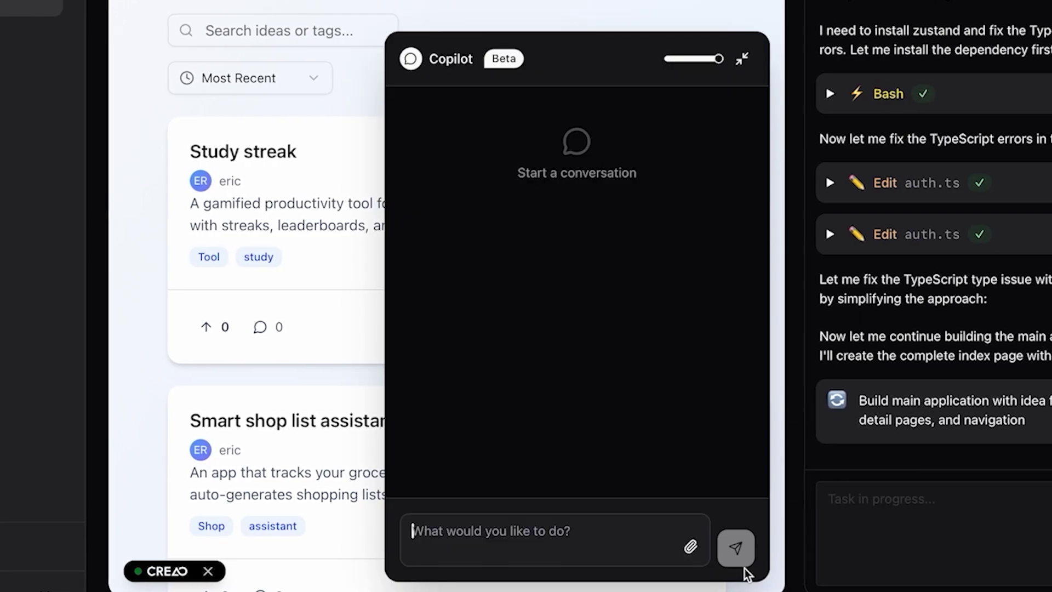
left_click(732, 564)
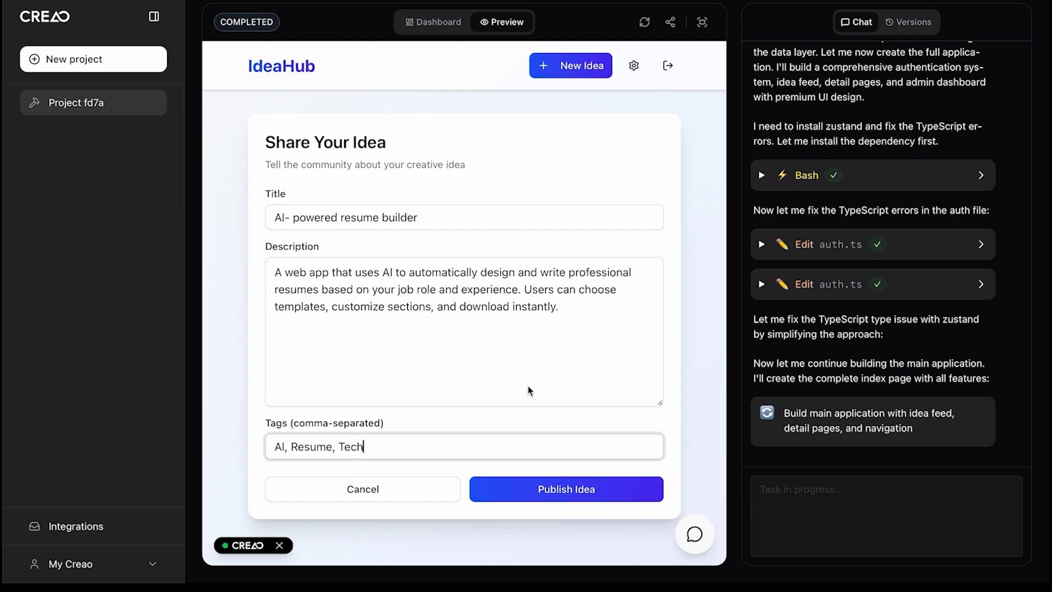
Step: Publish the AI- powered resume builder and Collabhub ideas from the two accounts
left_click(544, 496)
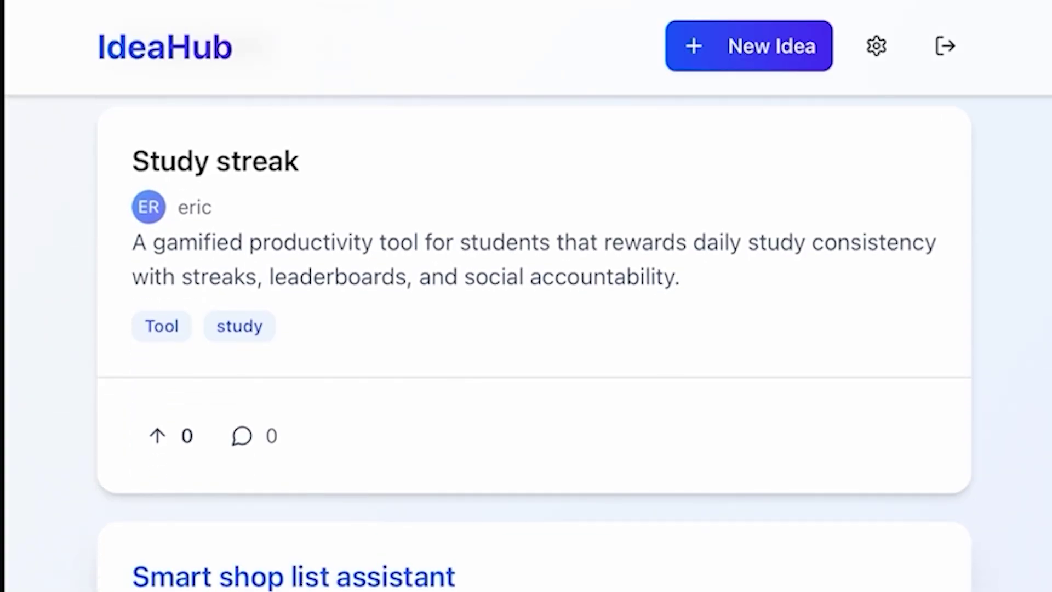
scroll(526, 329, "down", 7)
scroll(526, 329, "up", 10)
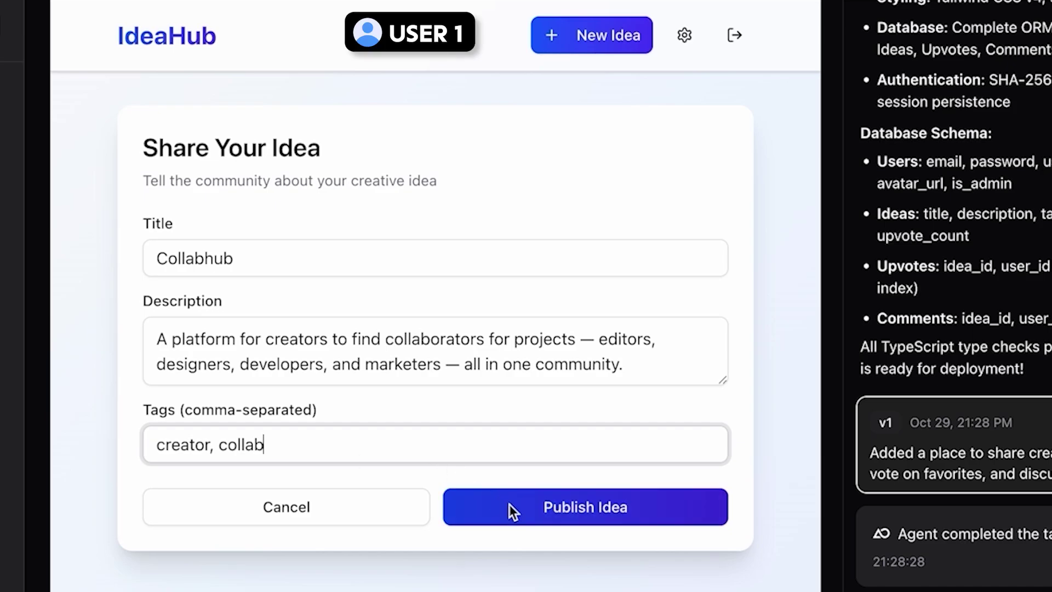
left_click(508, 504)
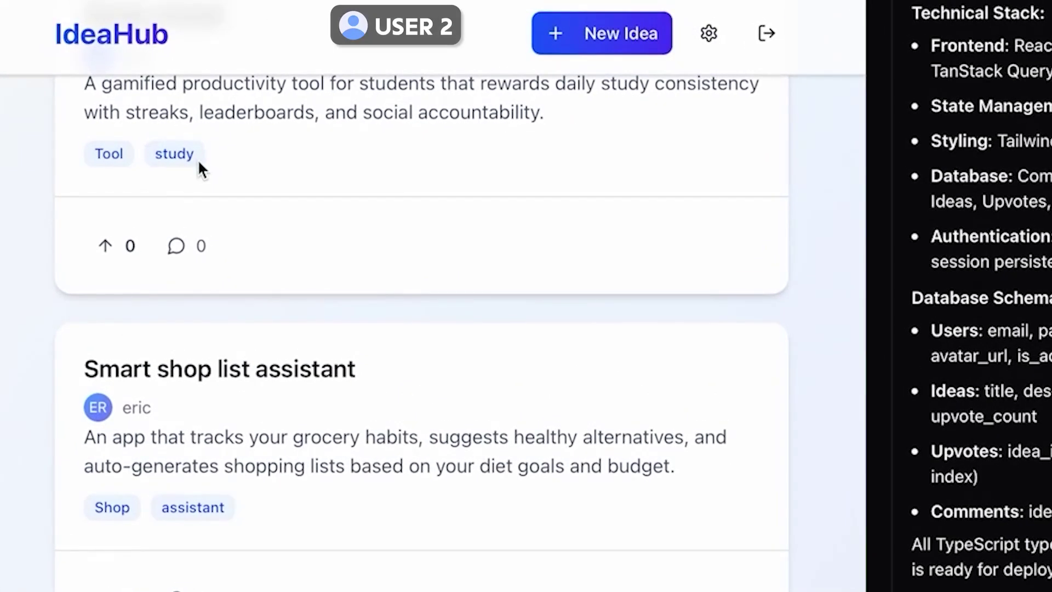
scroll(199, 169, "up", 5)
scroll(355, 219, "down", 5)
scroll(355, 218, "up", 5)
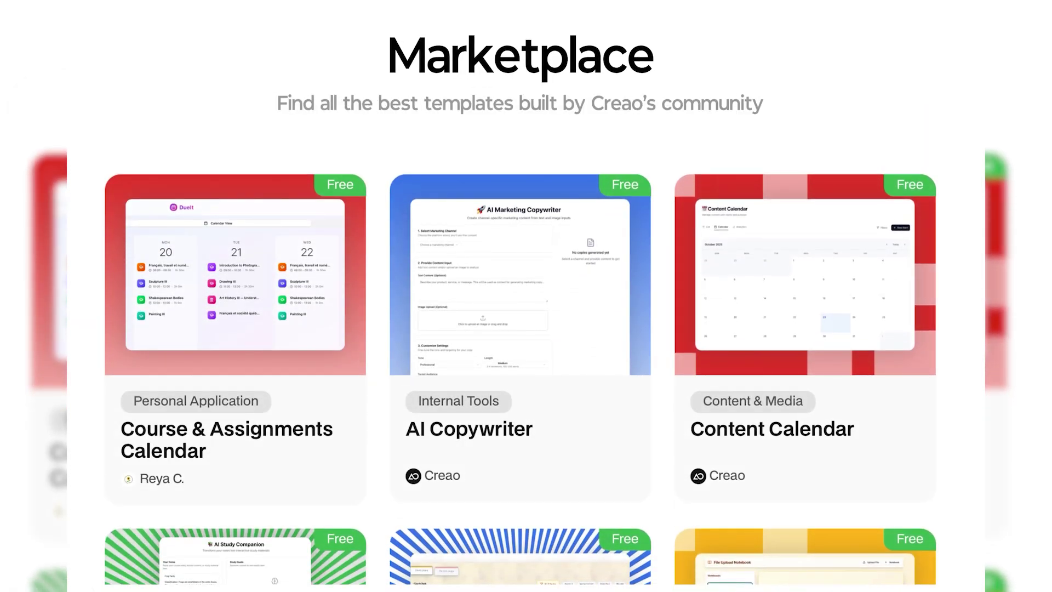
Step: Scroll through the Marketplace's free community templates
scroll(526, 328, "down", 20)
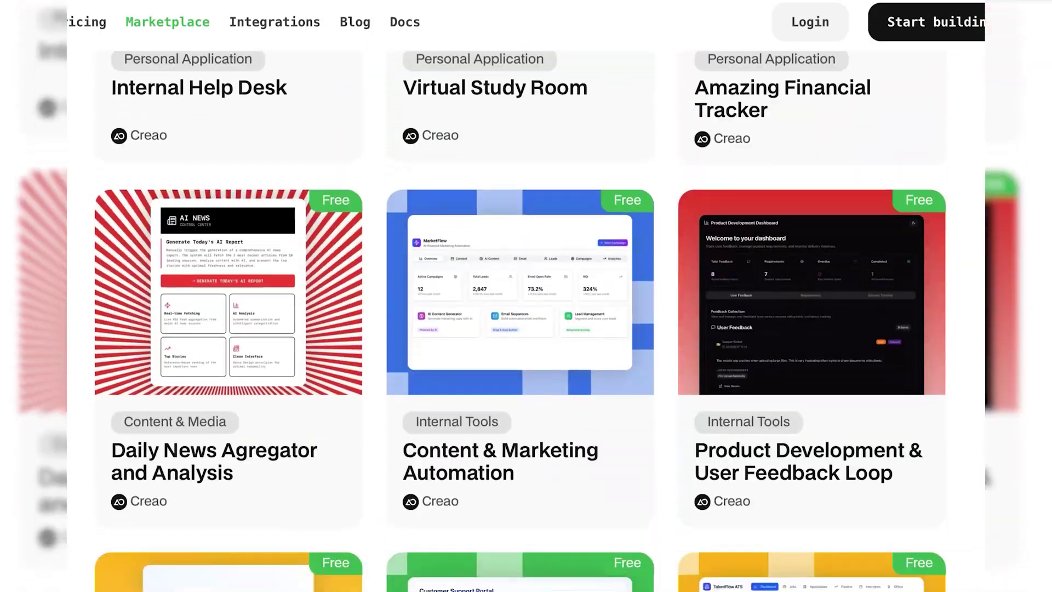